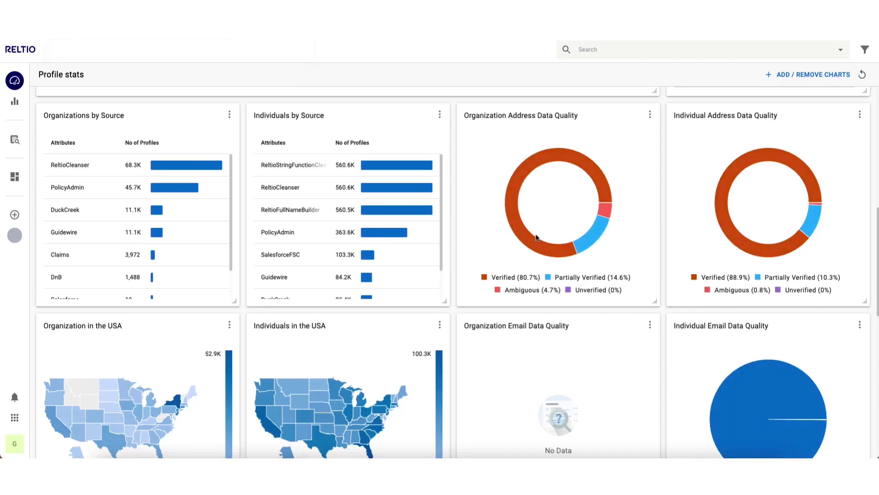
Step: Review the Profile stats donut and map chart values, then return to the top of the dashboard
mouse_move(591, 240)
mouse_move(608, 212)
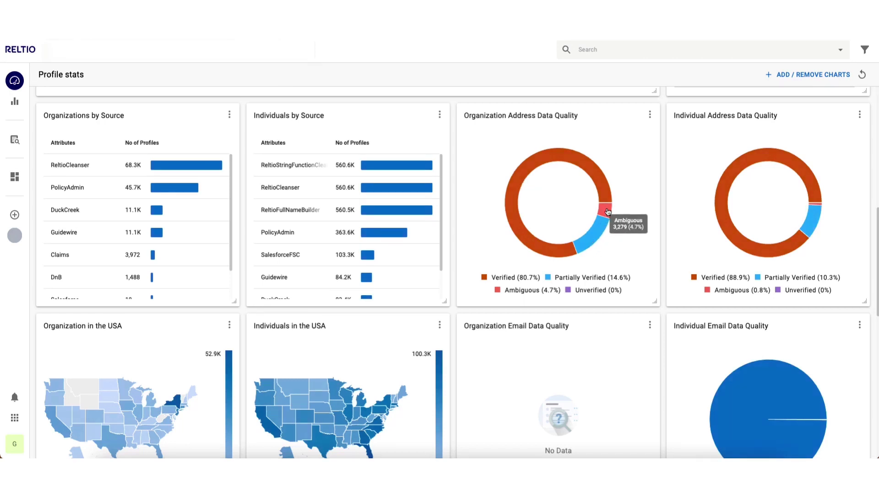
scroll(454, 337, down, 3)
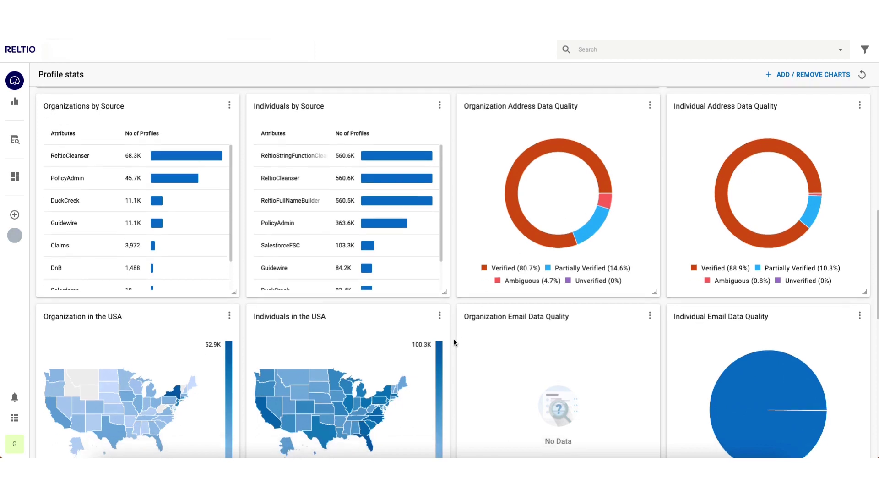
scroll(454, 341, down, 3)
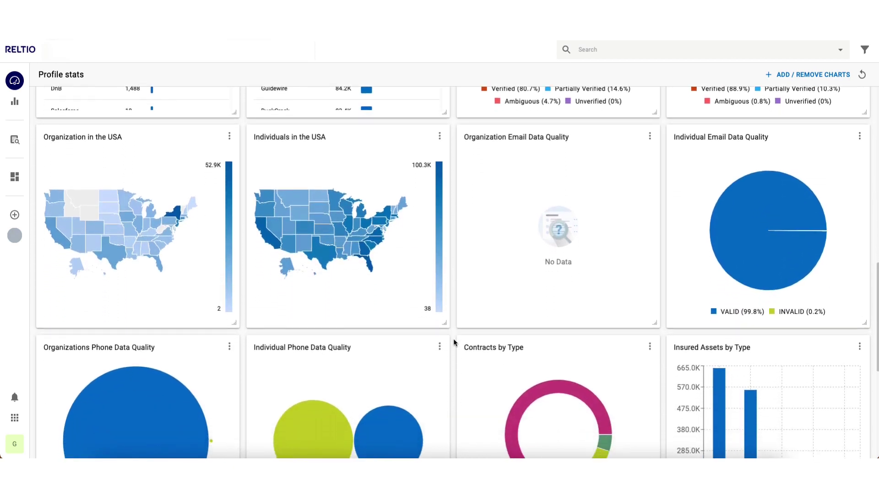
mouse_move(370, 265)
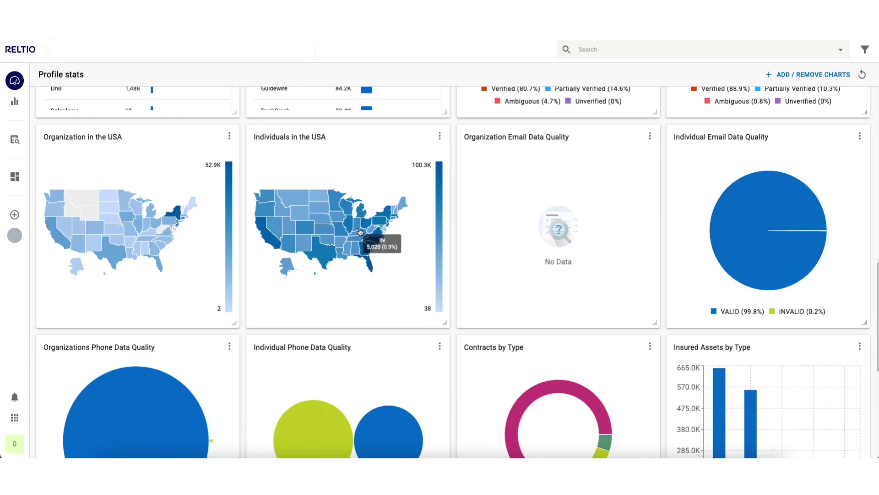
mouse_move(321, 224)
mouse_move(131, 255)
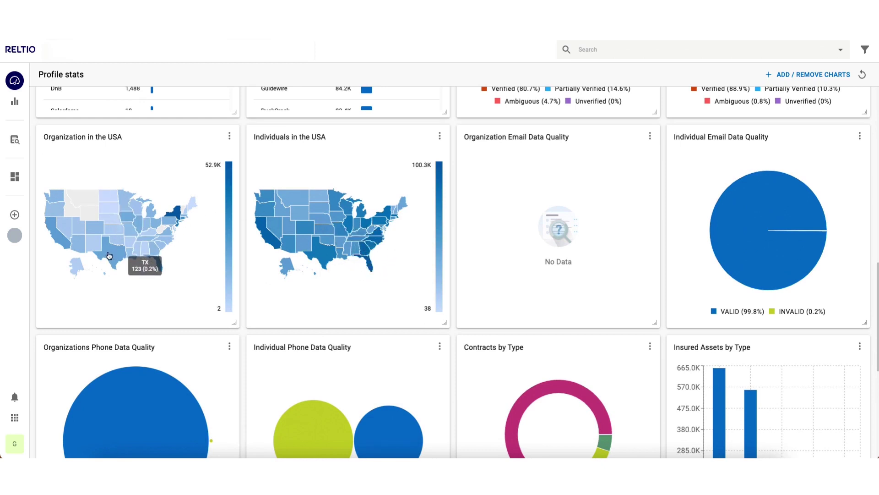
scroll(243, 356, down, 1)
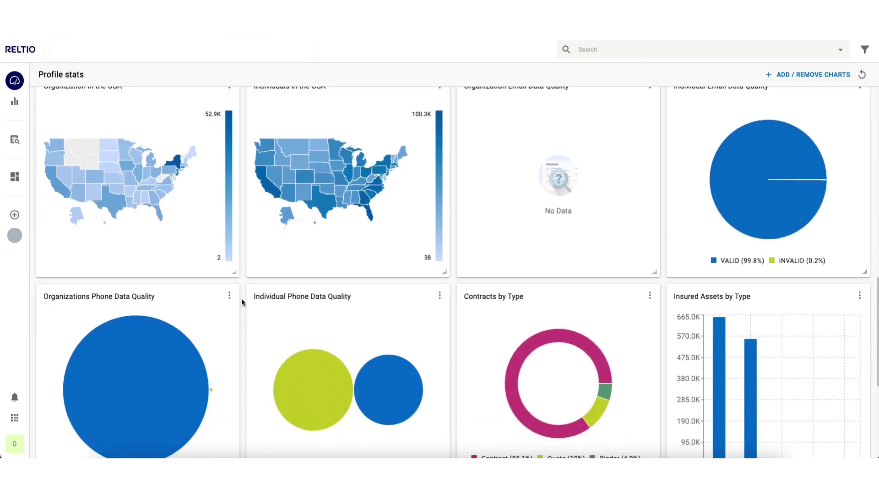
scroll(245, 266, up, 3)
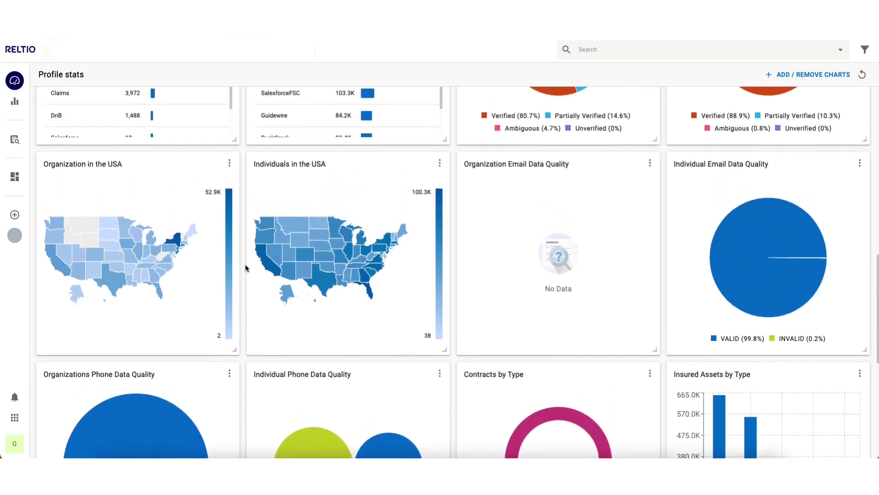
scroll(245, 266, up, 5)
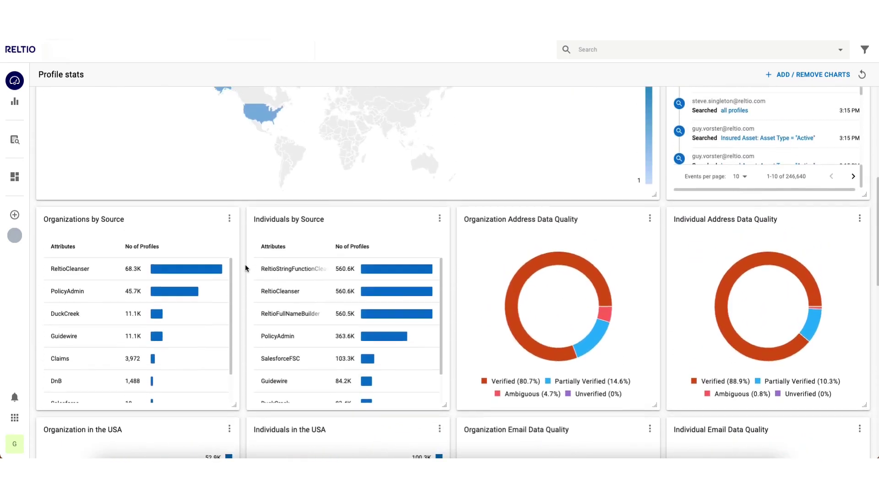
scroll(246, 268, up, 5)
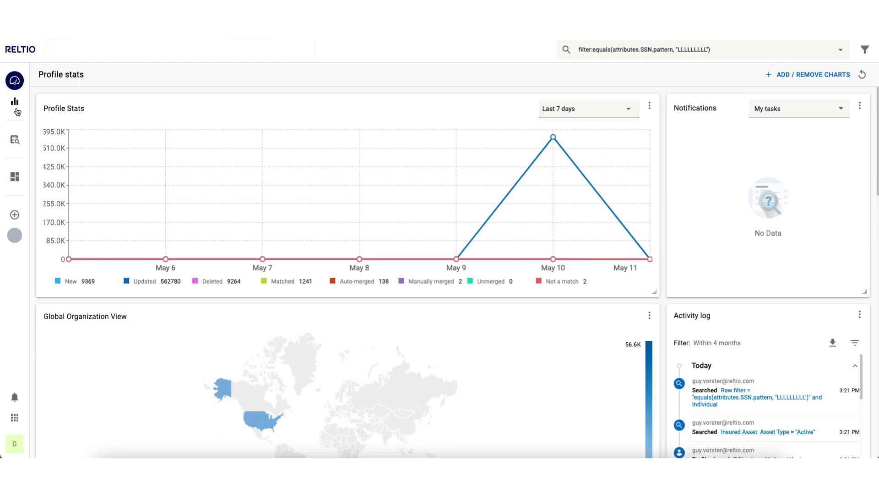
Step: Show the Individual Data Quality dashboard with 415.8K profiles flagged for invalid data
click(15, 105)
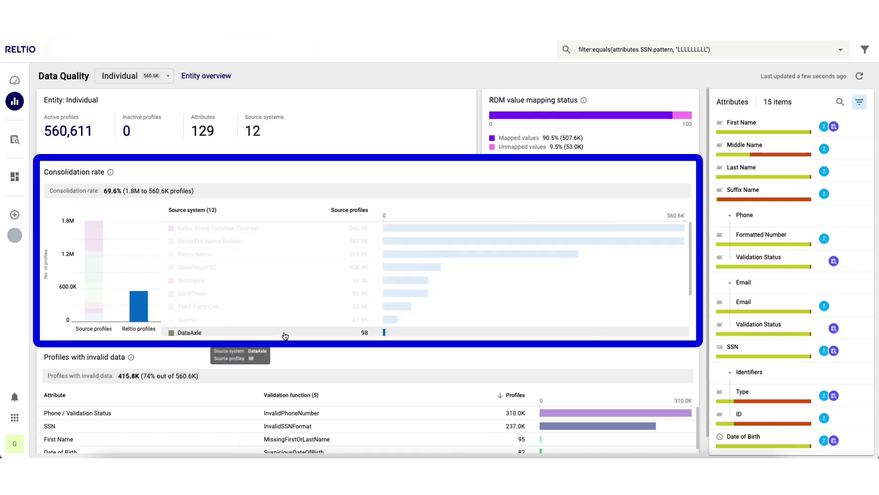
scroll(241, 406, down, 1)
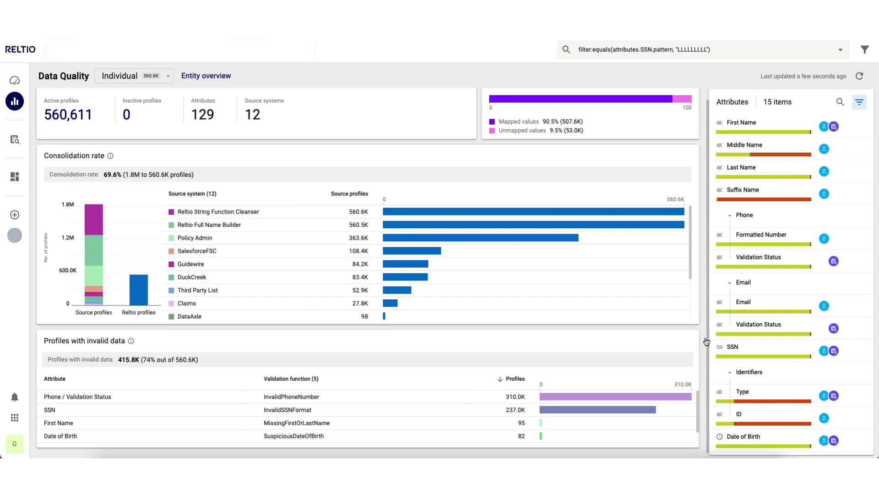
Step: Review the SSN attribute's 237.0K invalid profiles, 99.9% fill rate and 98.5% uniqueness charts
click(768, 349)
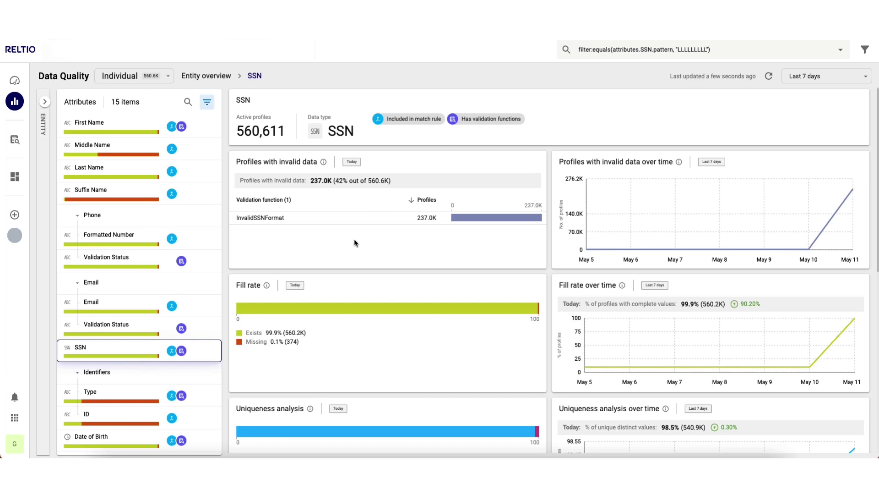
mouse_move(273, 222)
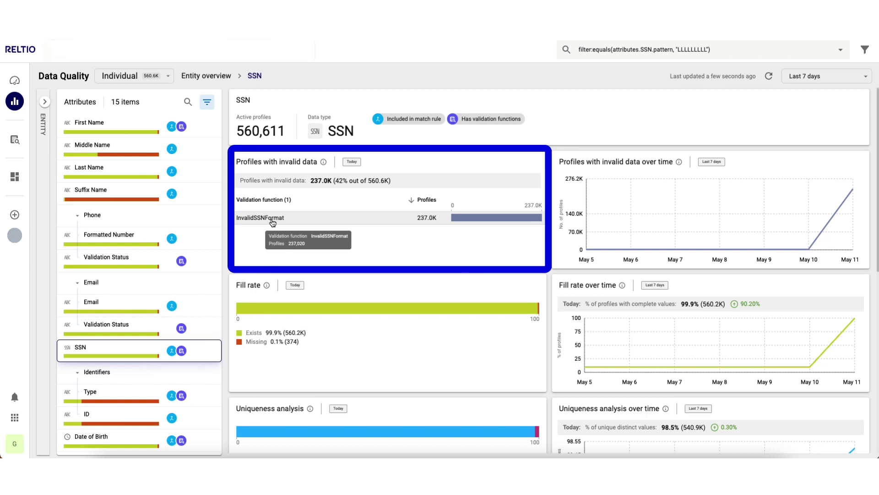
scroll(386, 242, down, 2)
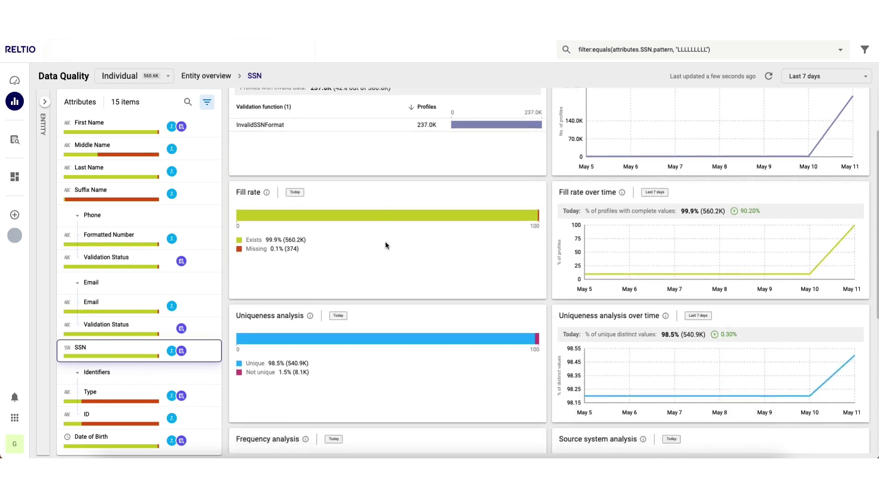
scroll(386, 245, down, 1)
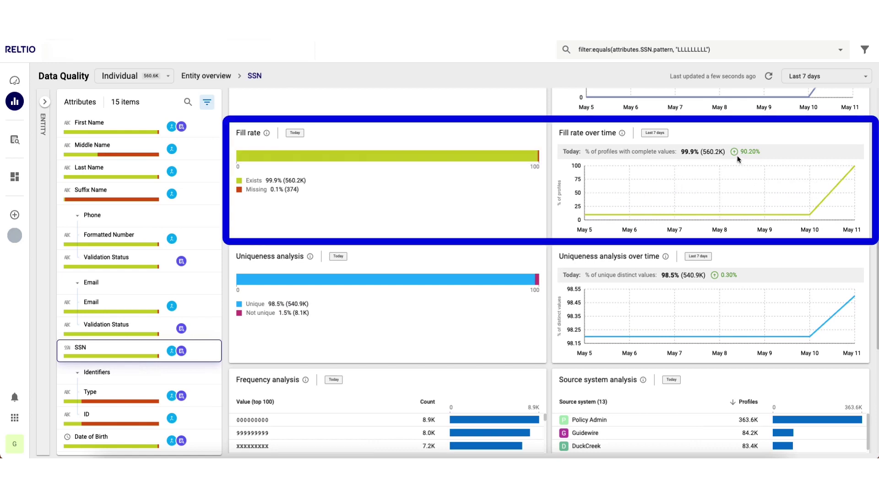
mouse_move(810, 214)
mouse_move(854, 170)
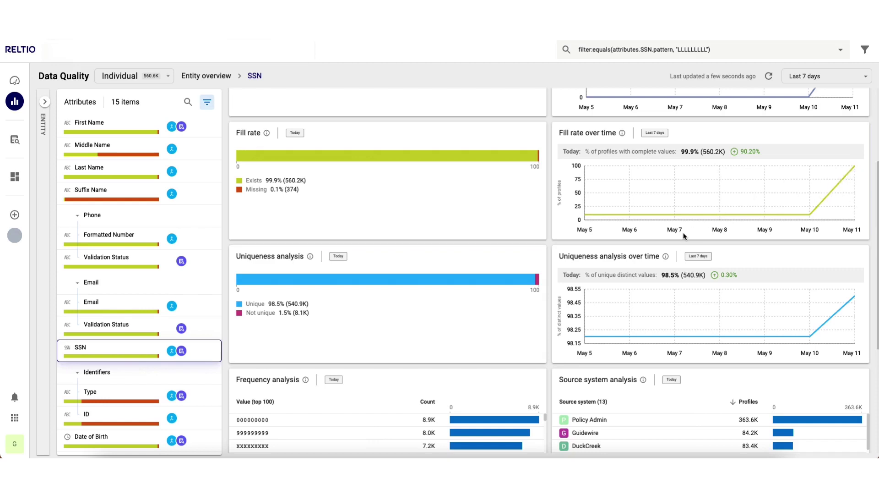
mouse_move(458, 283)
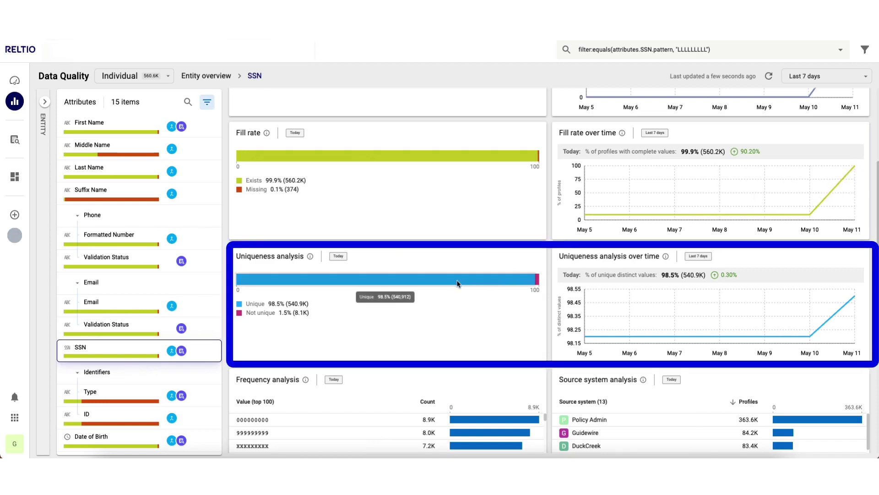
mouse_move(719, 293)
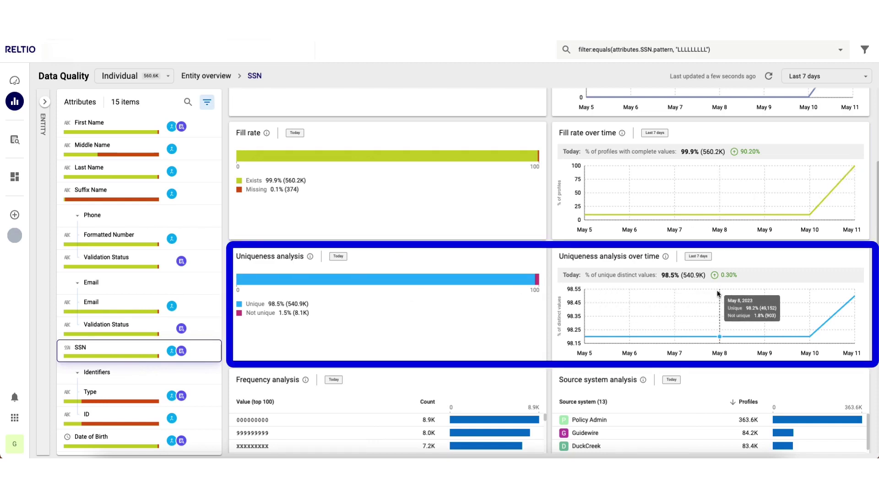
Step: Review the SSN frequency and pattern analyses, led by NNN-NN-NNNN (363.4K) and NNNNNNNNN (156.3K)
scroll(544, 333, down, 1)
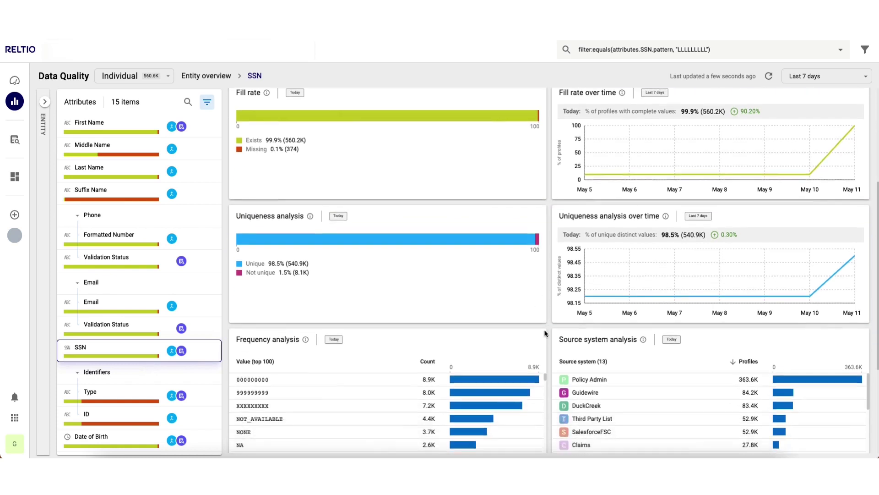
scroll(544, 333, down, 2)
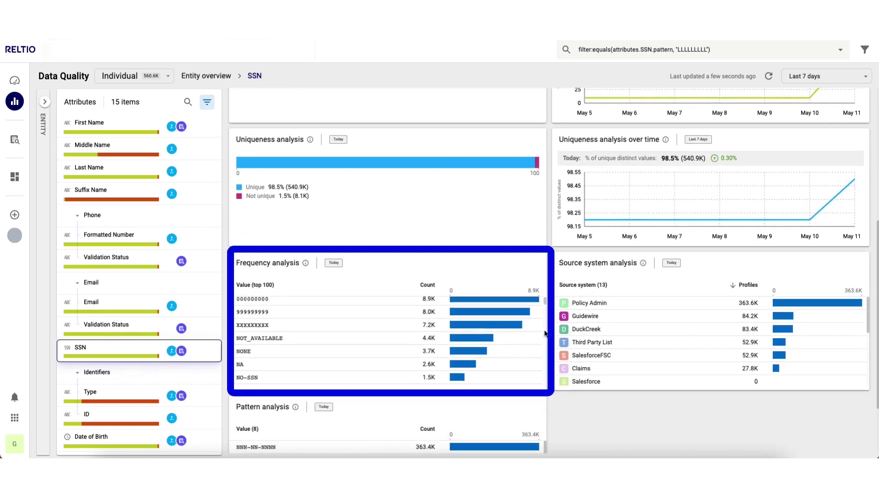
scroll(545, 333, up, 1)
mouse_move(333, 313)
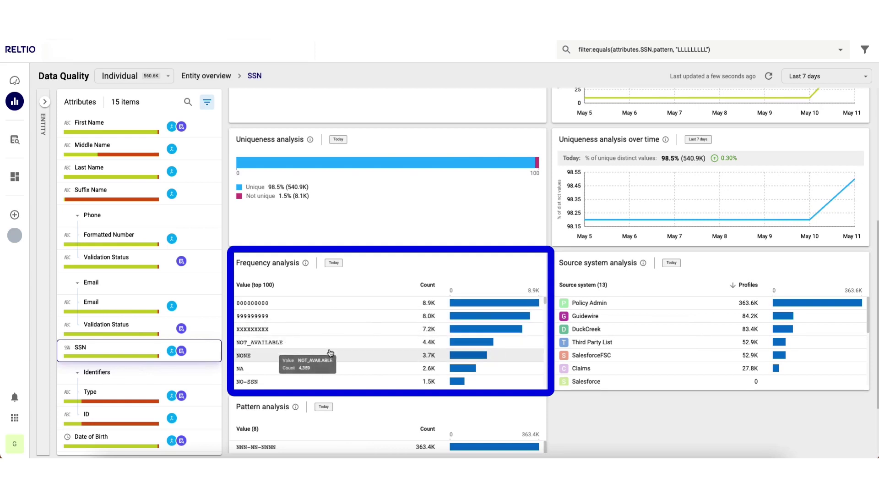
scroll(331, 370, down, 3)
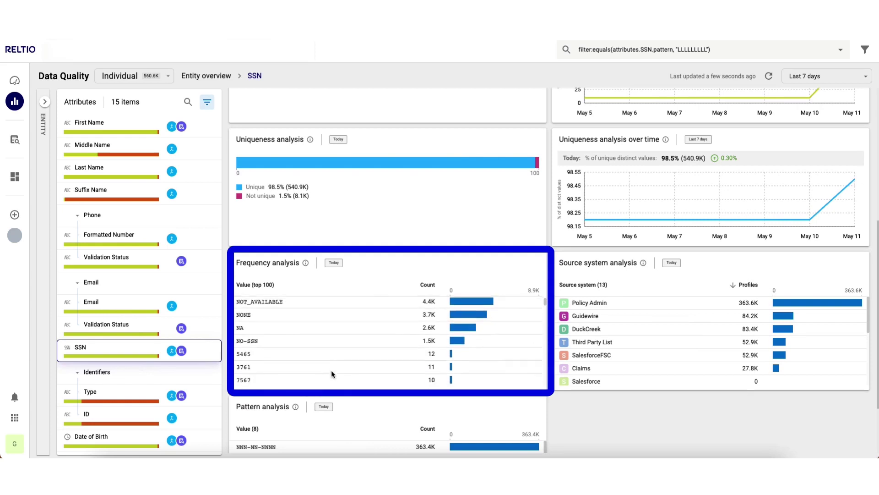
scroll(331, 371, down, 3)
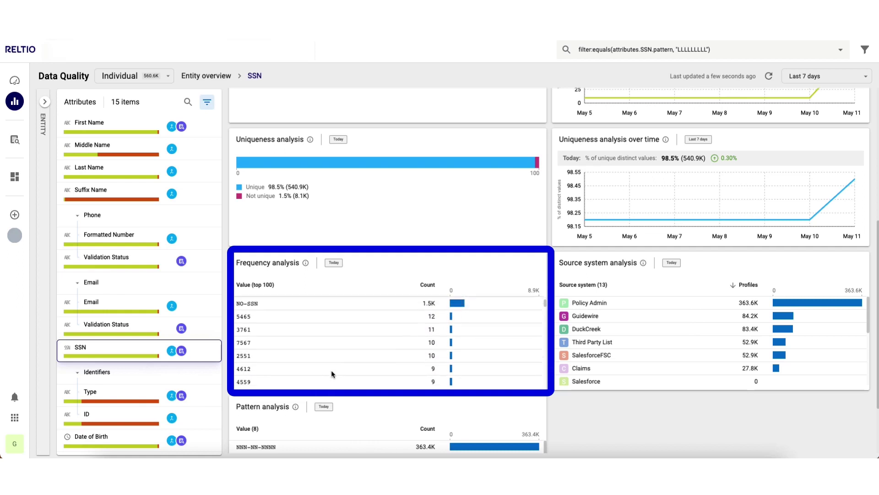
scroll(331, 370, up, 6)
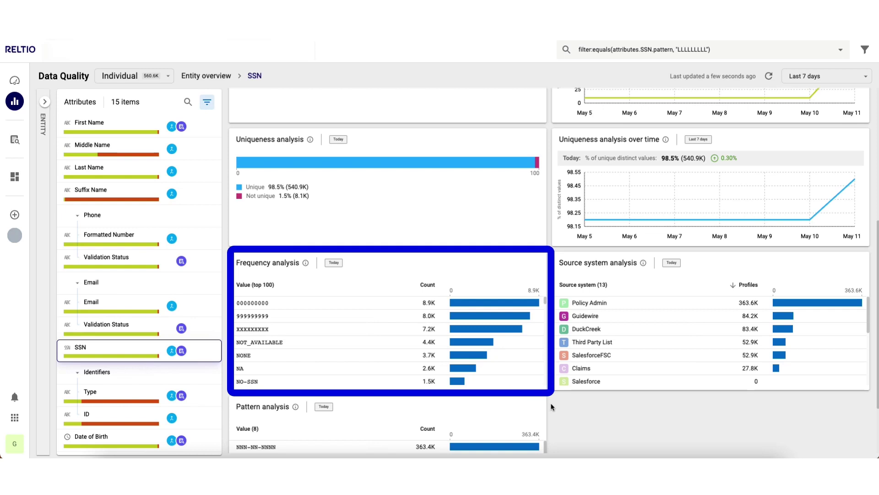
scroll(552, 406, down, 3)
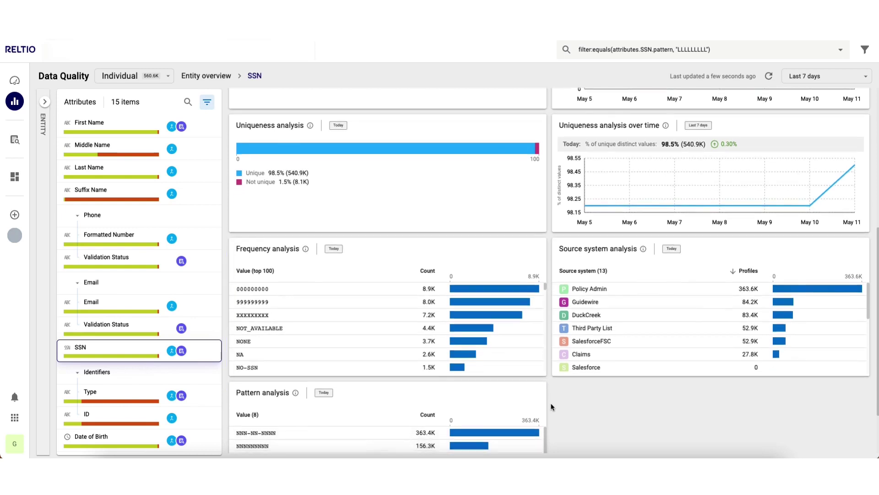
scroll(552, 406, down, 2)
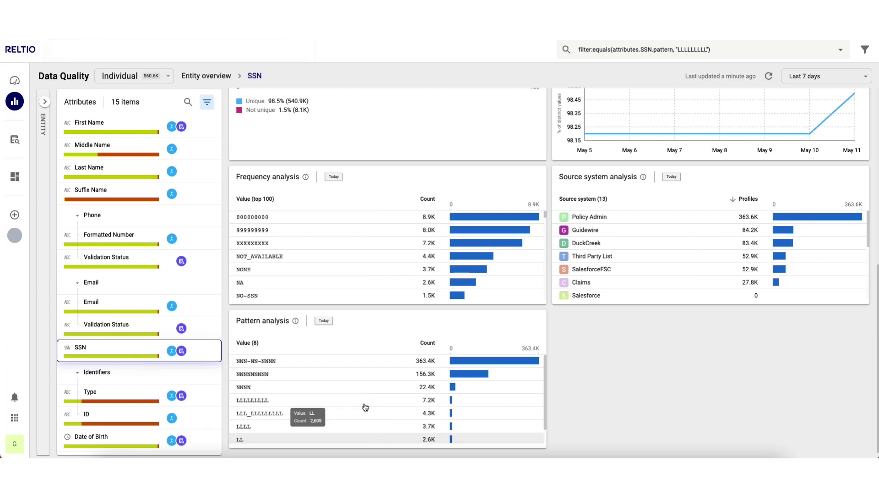
Step: Show the LL-pattern SSN profiles as search results with an added SSN column
click(365, 406)
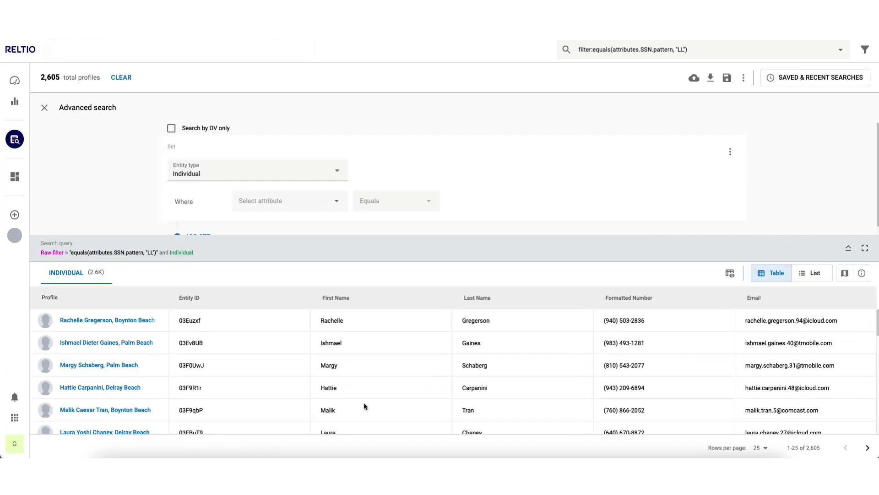
text(ssn)
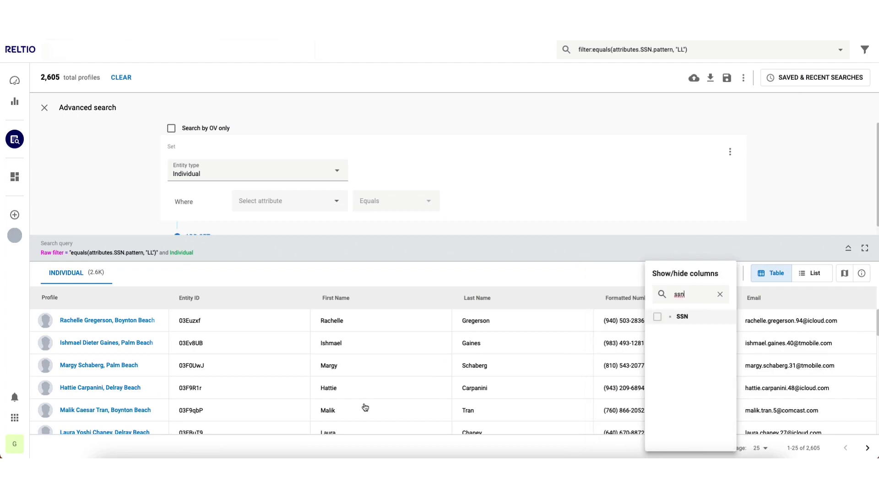
key(Escape)
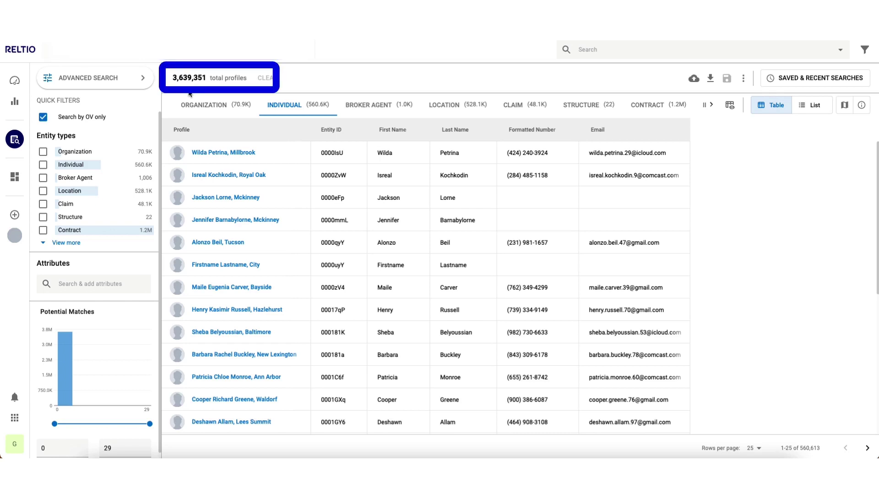
Step: Filter to Individual profiles with Invalid SSN Format or Suspicious Date of Birth validation messages
click(80, 165)
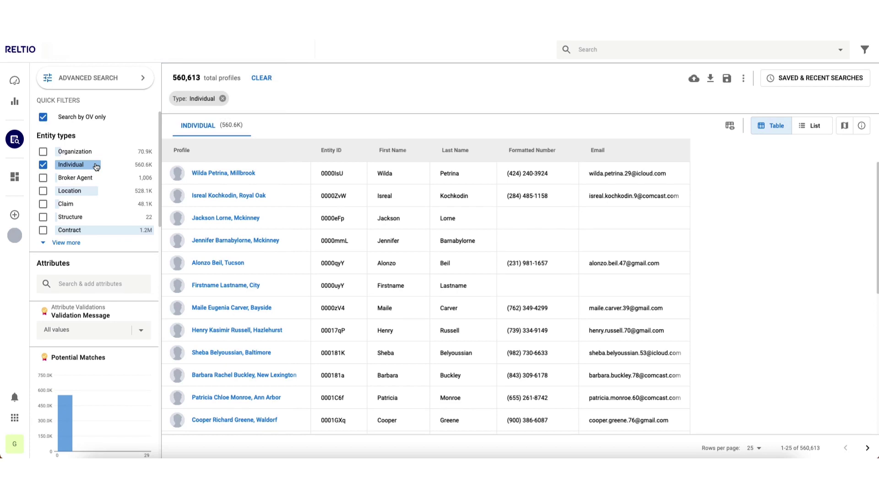
click(79, 331)
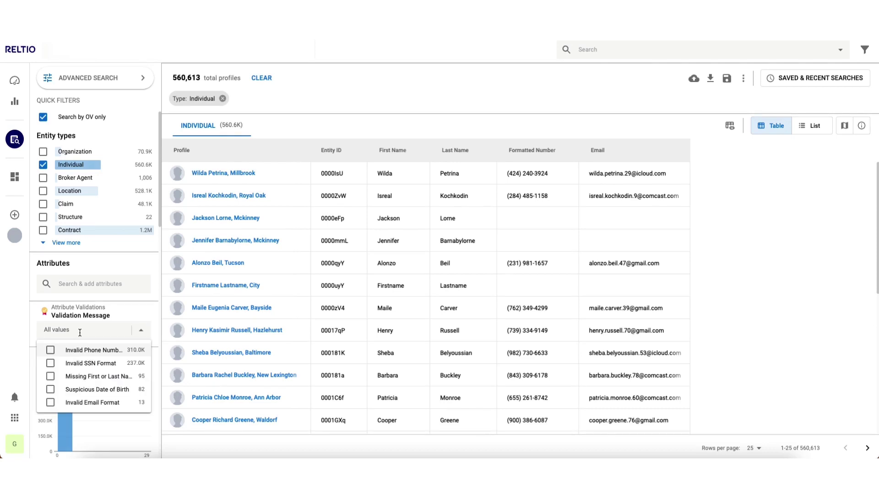
click(89, 366)
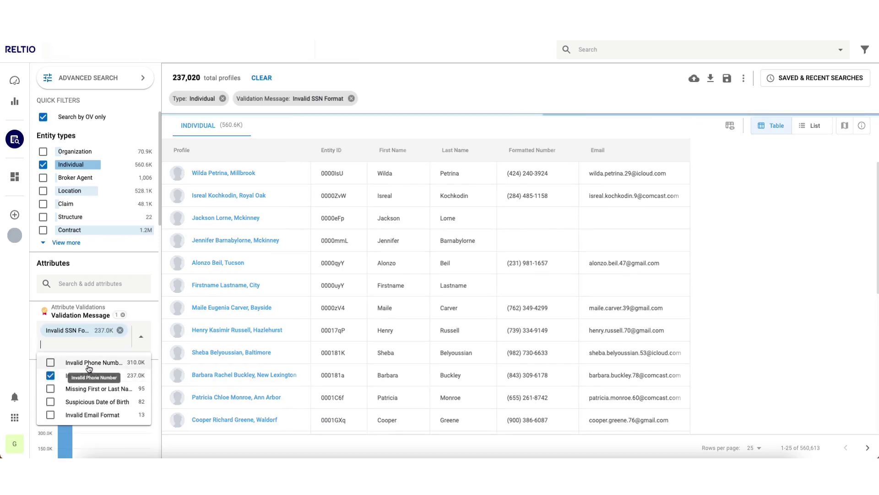
click(84, 404)
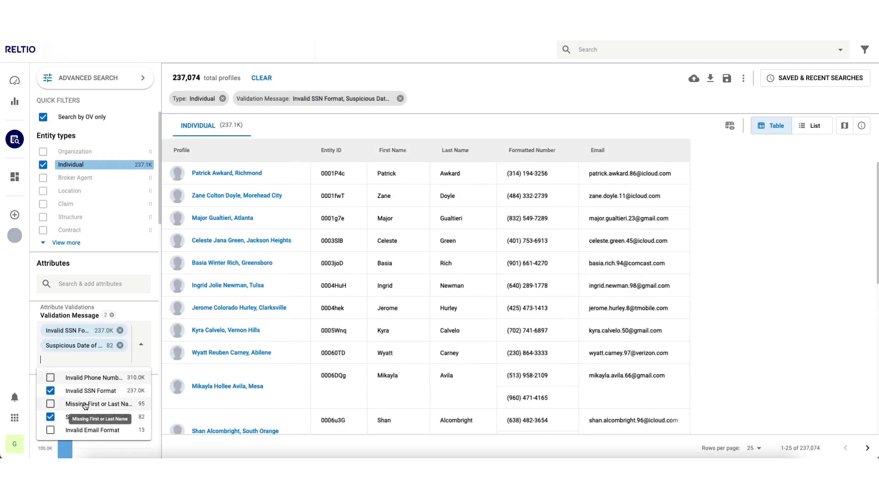
click(125, 316)
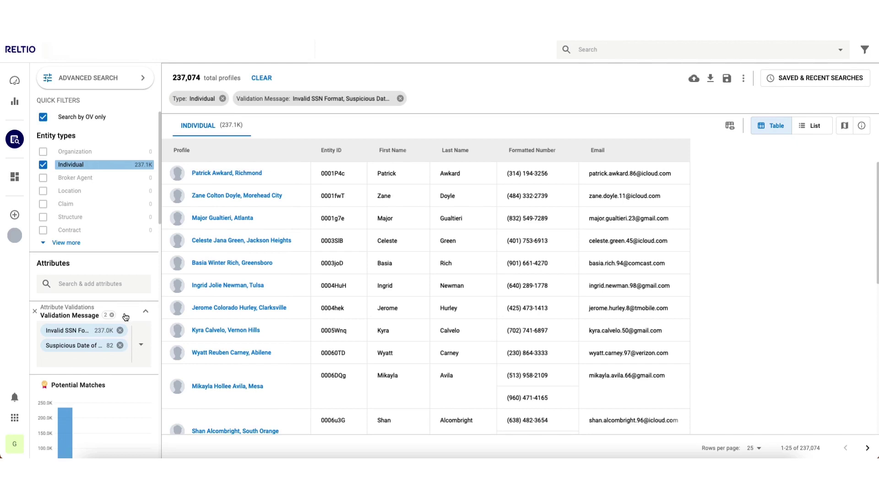
Step: Set the Potential Matches minimum to 1, narrowing the results to 3,209 profiles
scroll(125, 315, down, 3)
double_click(57, 393)
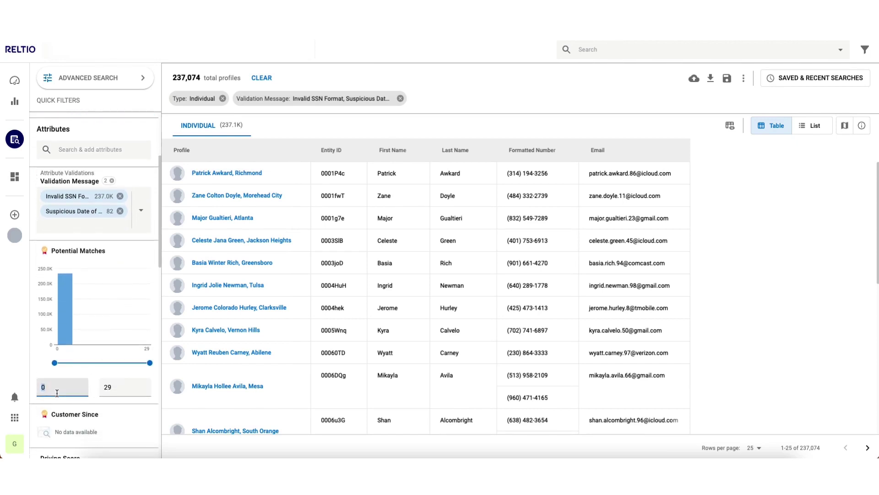
text(1)
key(Tab)
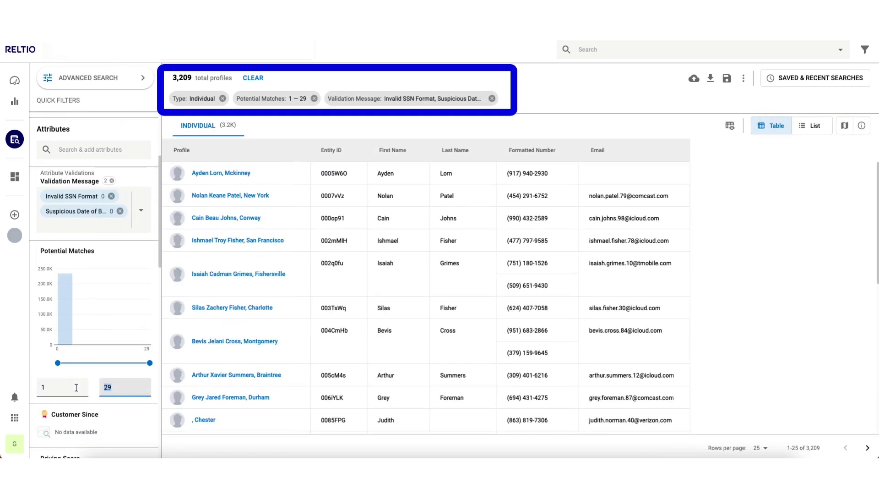
scroll(76, 387, down, 6)
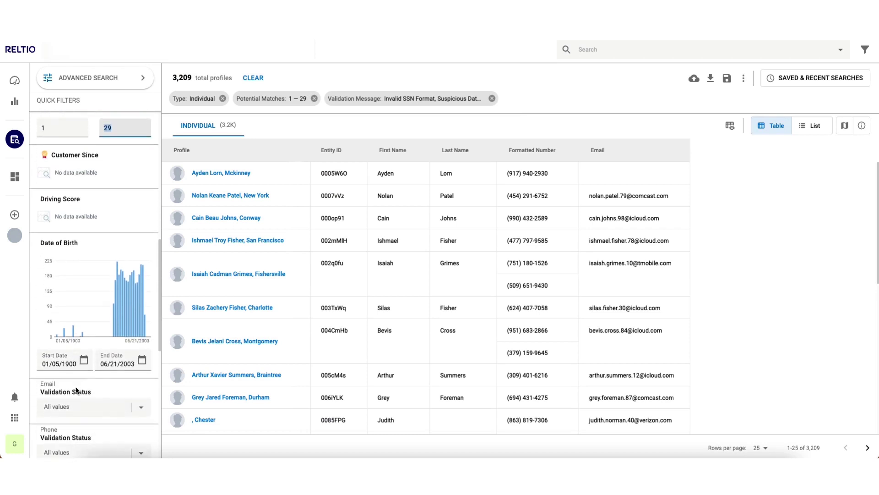
scroll(76, 390, down, 6)
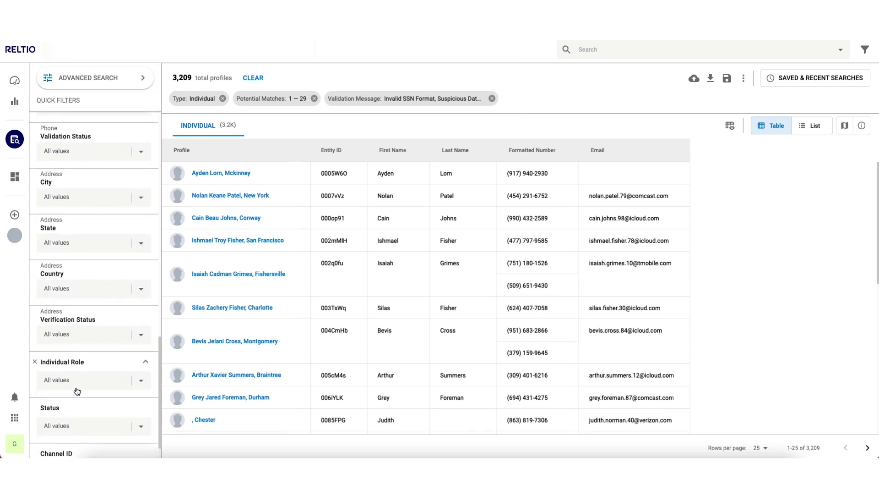
click(107, 323)
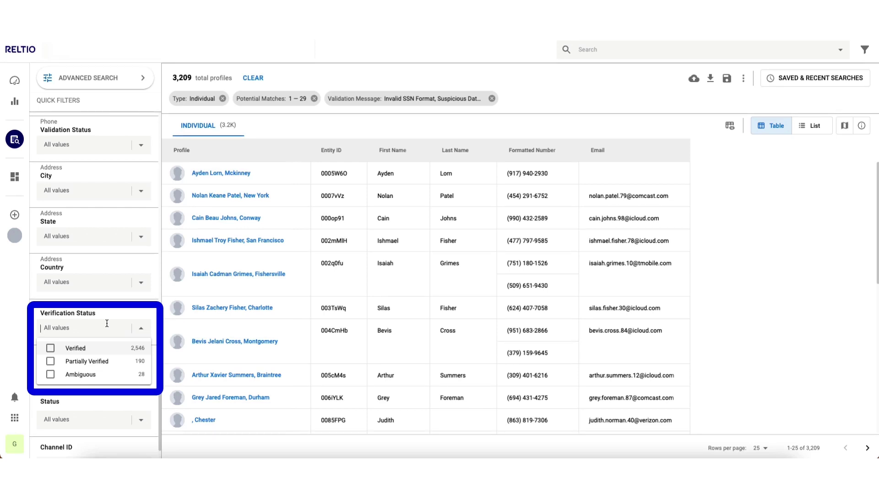
Step: Filter on Ambiguous address verification status, leaving 28 Individual profiles
click(51, 374)
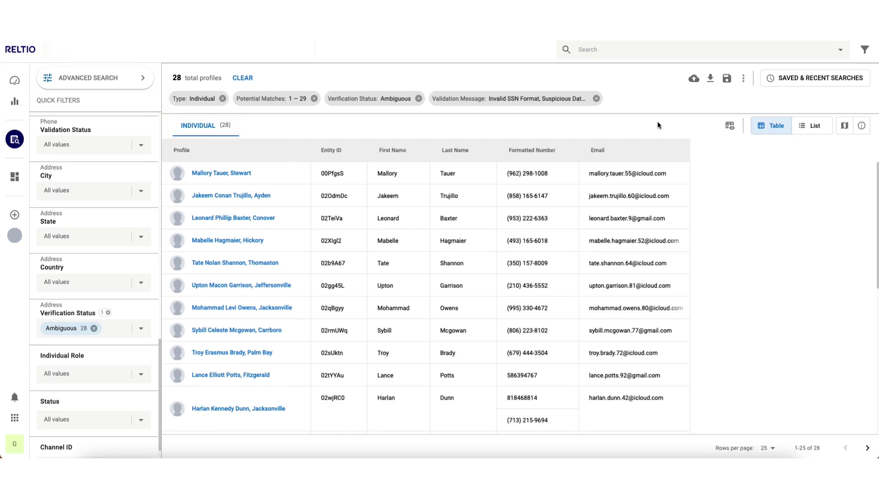
Step: Save the search as 'High risk customers that must be resolved', shared with all users
click(727, 78)
text(Hi)
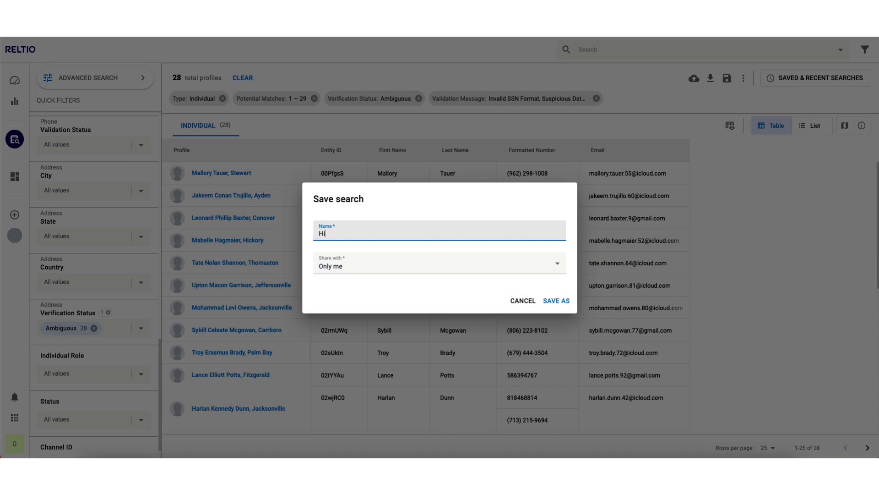
text(gh risk customers that must be resolved)
click(329, 270)
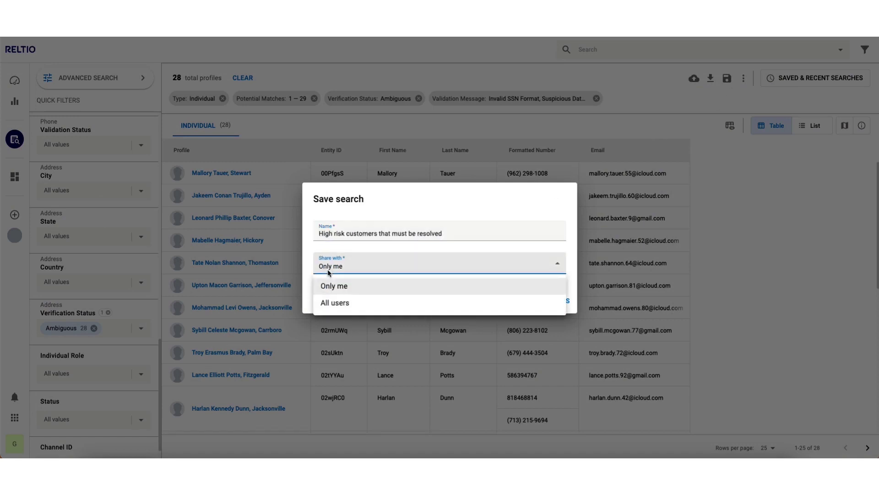
click(330, 302)
click(555, 300)
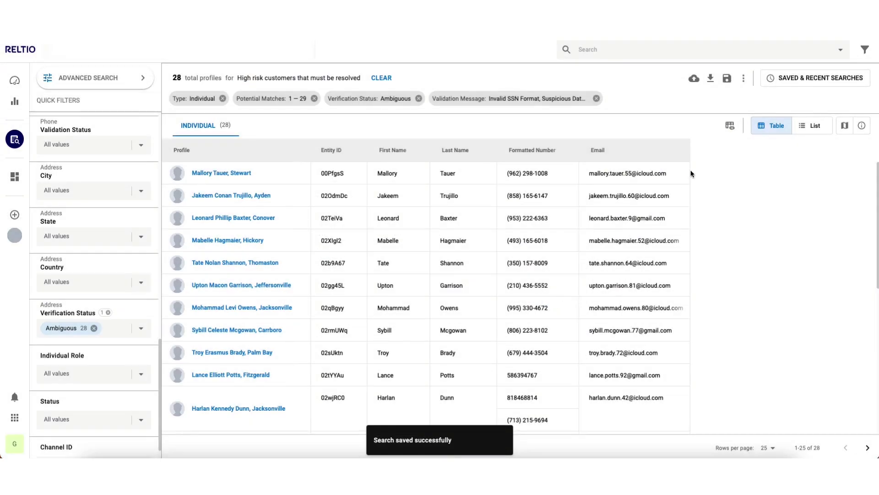
click(743, 79)
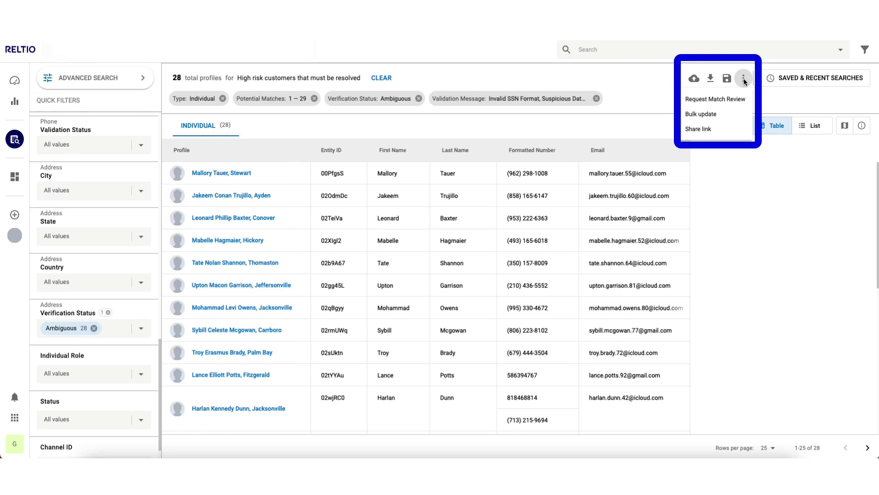
Step: Dismiss the extra actions menu, leaving the saved 28-profile results visible
click(736, 79)
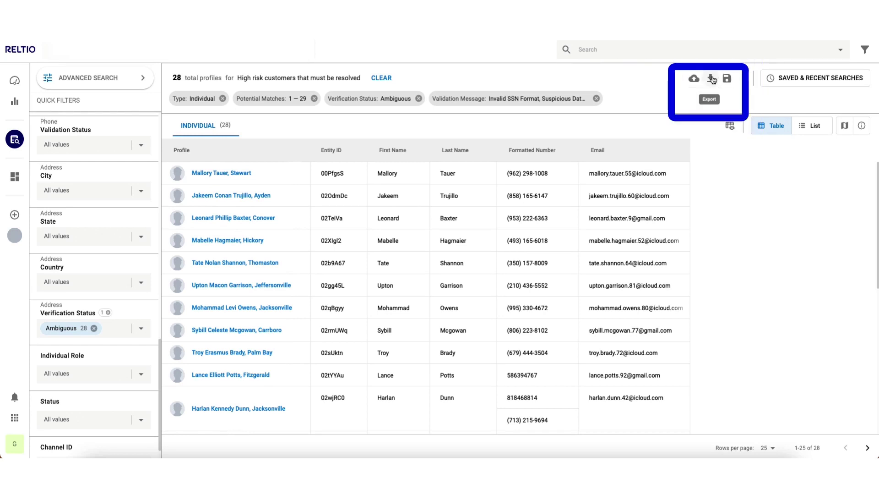